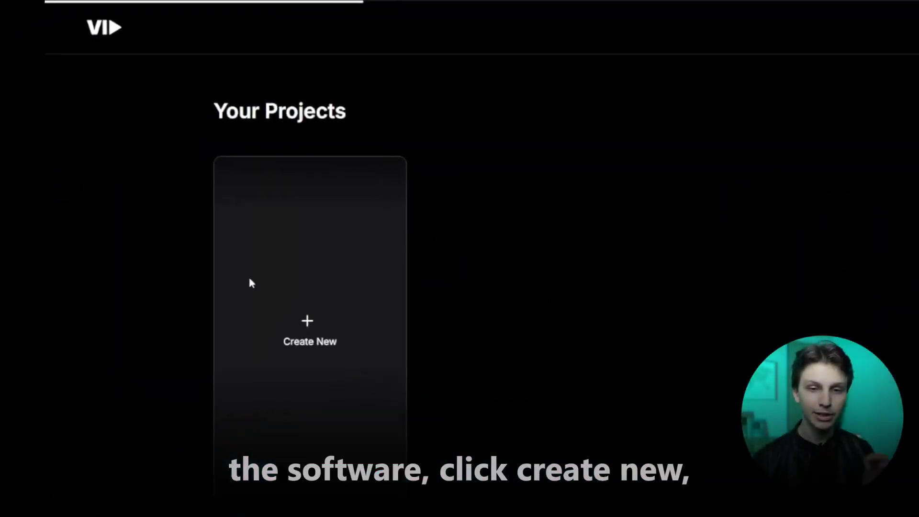
# Step: Start a new video with a Custom prompt reading 'top 10 tallest buildings'
pyautogui.click(251, 283)
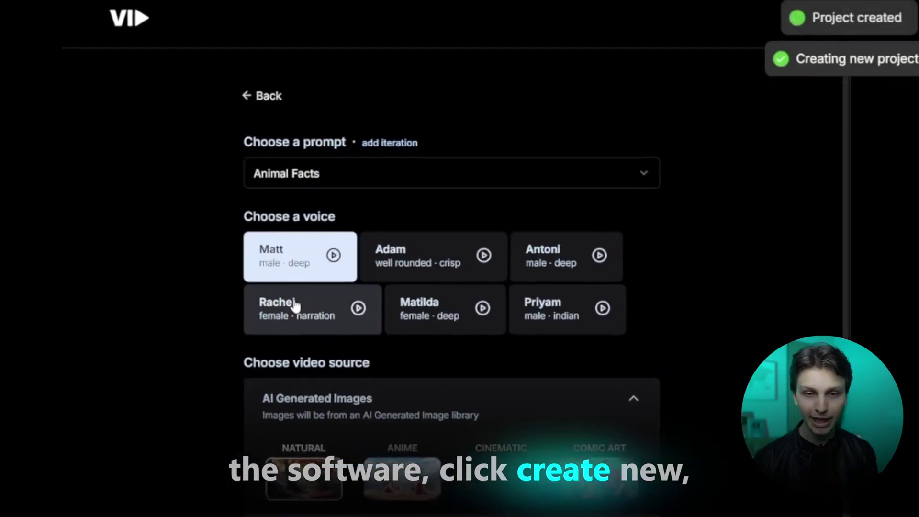
pyautogui.click(325, 175)
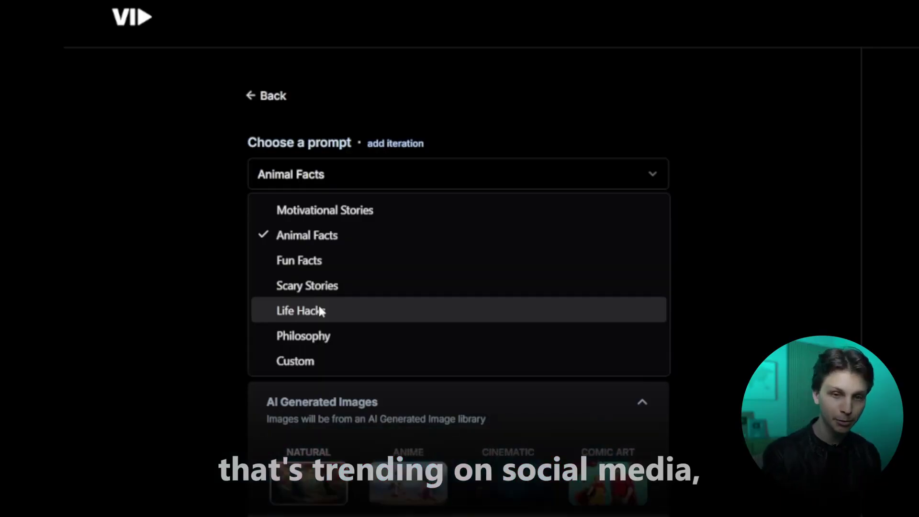
pyautogui.click(334, 361)
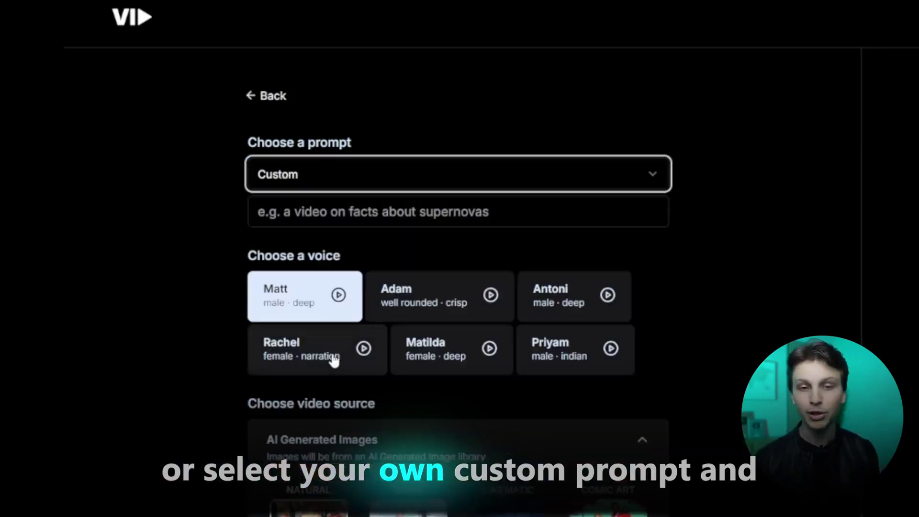
pyautogui.click(334, 215)
pyautogui.write('top 10 t')
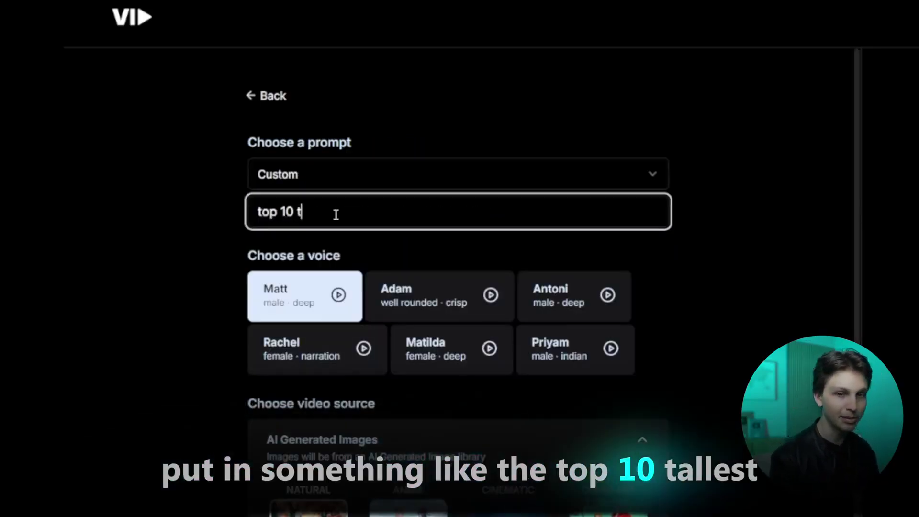
pyautogui.write('allest buildings')
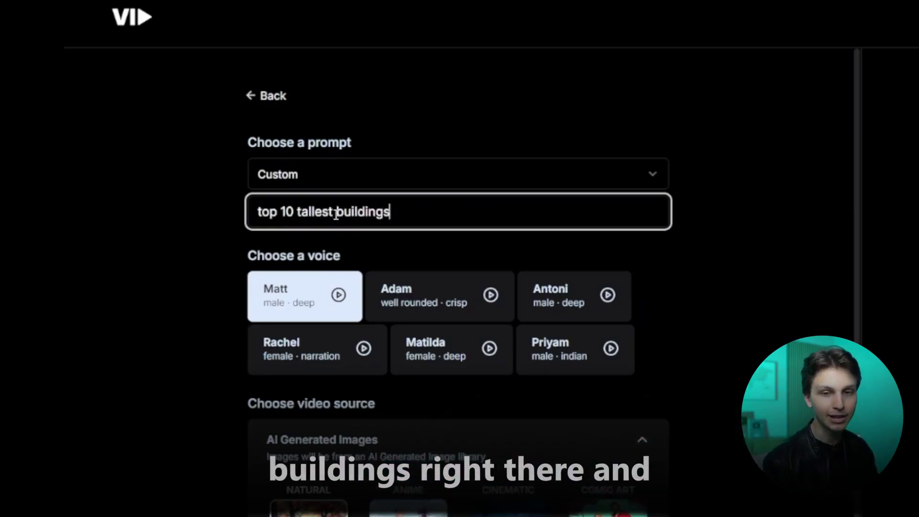
pyautogui.scroll(-6, 401, 327)
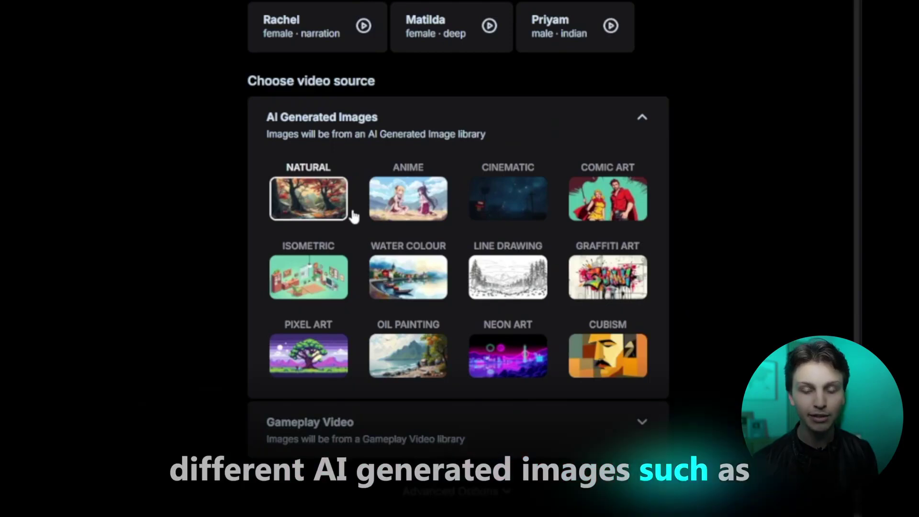
# Step: Try the Anime and Water Colour image styles, then settle on Natural
pyautogui.click(408, 200)
pyautogui.click(438, 276)
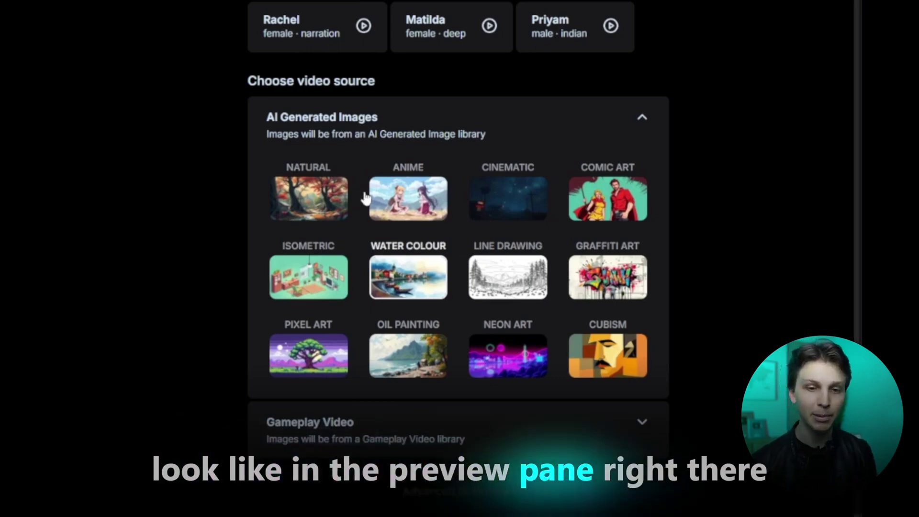
pyautogui.click(338, 197)
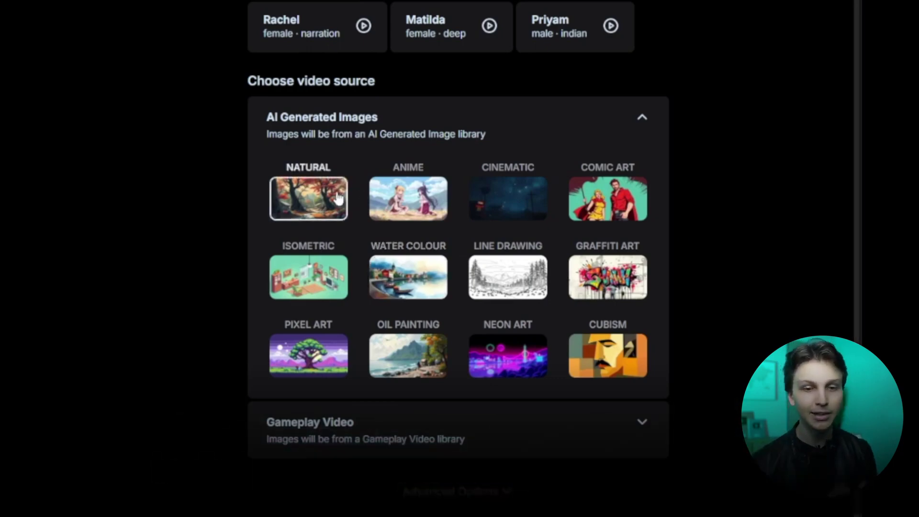
# Step: Preview Minecraft #2 and Subway Surfers gameplay footage, then return to AI Generated Images
pyautogui.click(467, 431)
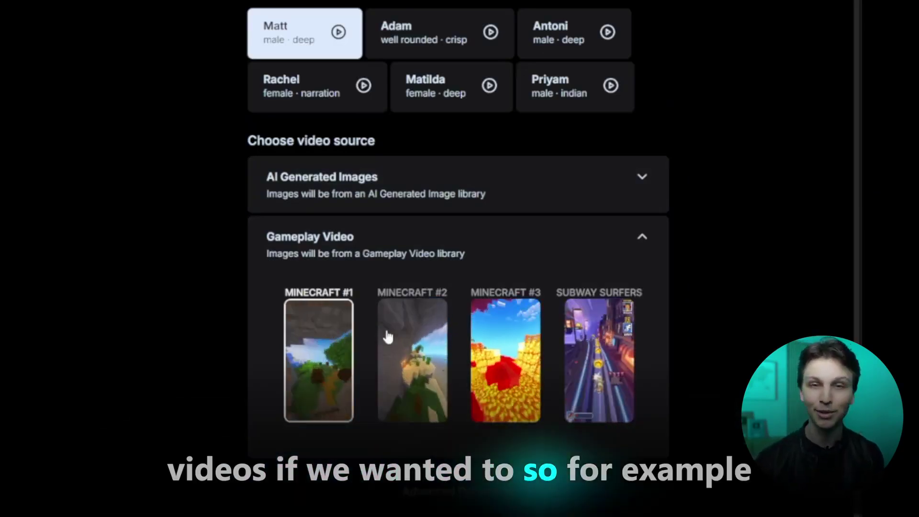
pyautogui.click(409, 335)
pyautogui.click(588, 349)
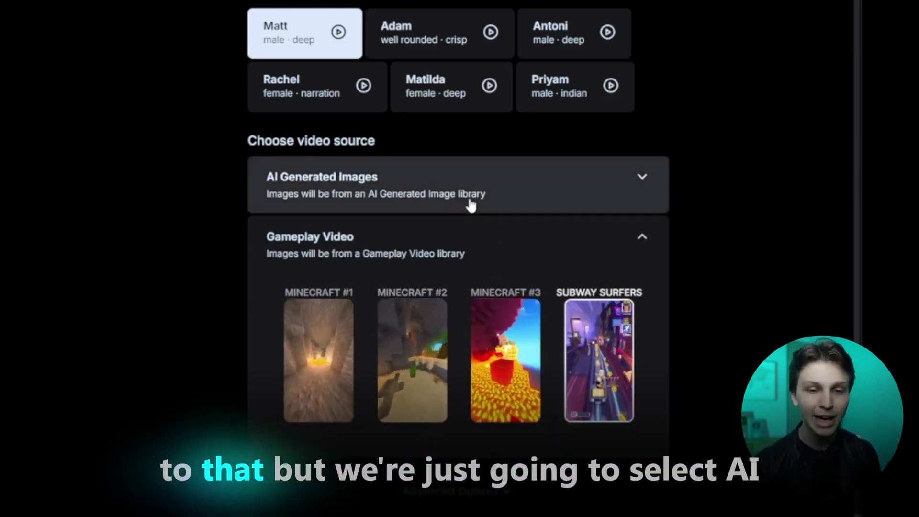
pyautogui.click(471, 205)
pyautogui.scroll(-1, 454, 273)
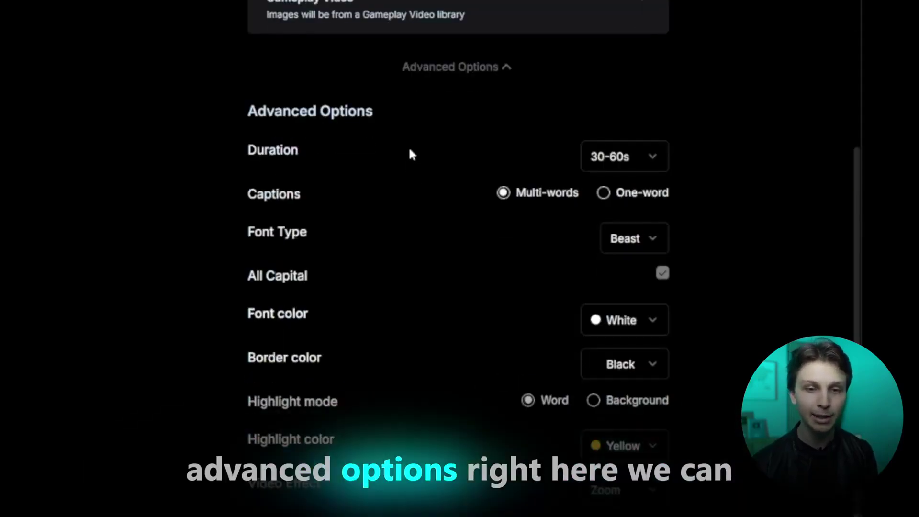
pyautogui.click(717, 165)
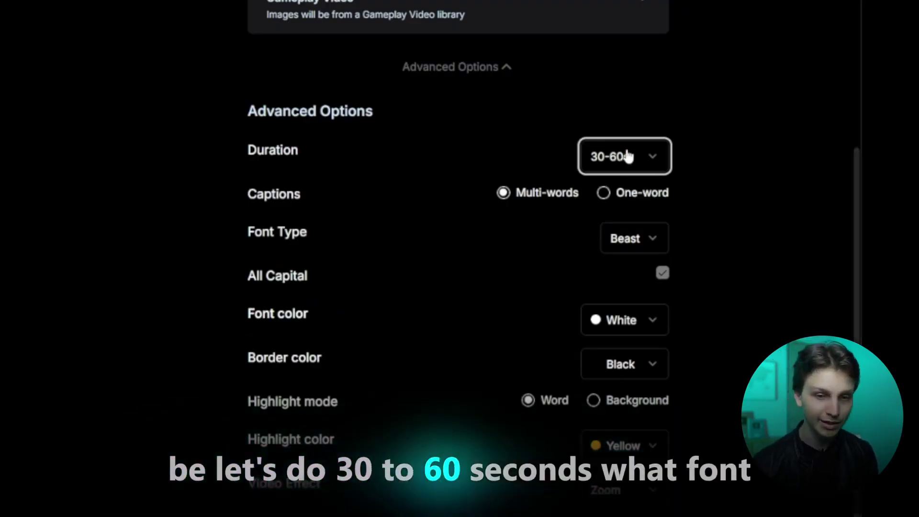
pyautogui.click(637, 238)
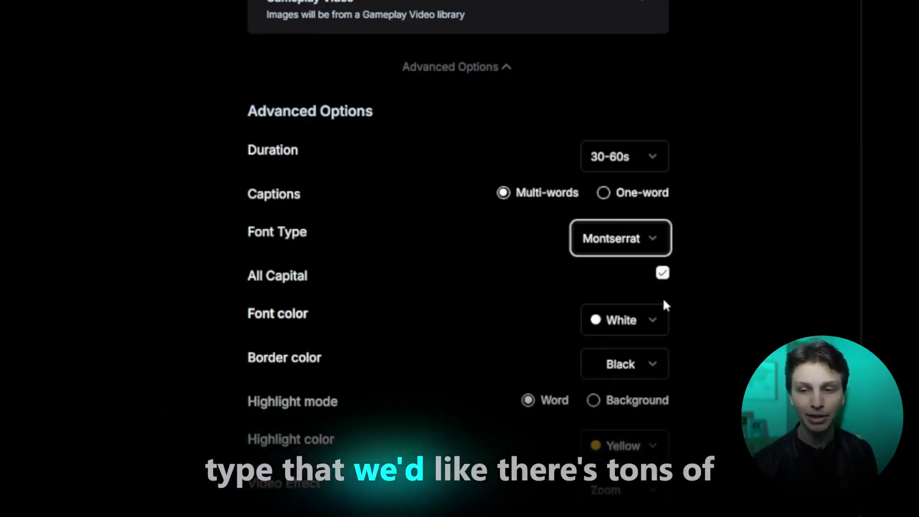
pyautogui.click(654, 253)
pyautogui.click(621, 323)
pyautogui.click(617, 241)
pyautogui.click(634, 276)
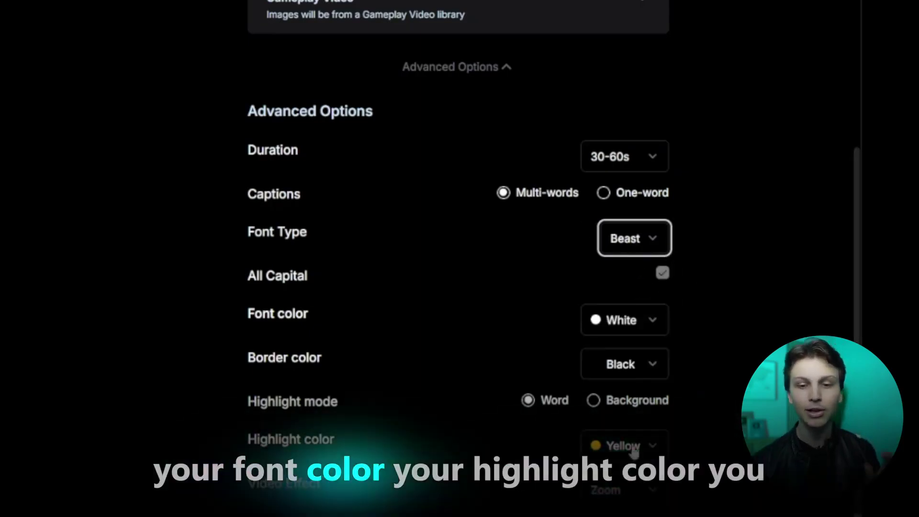
pyautogui.click(598, 410)
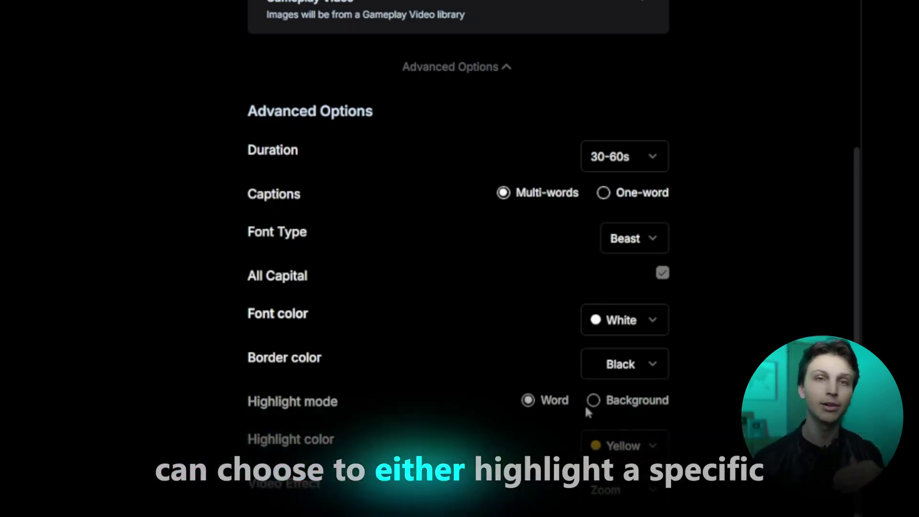
pyautogui.click(593, 400)
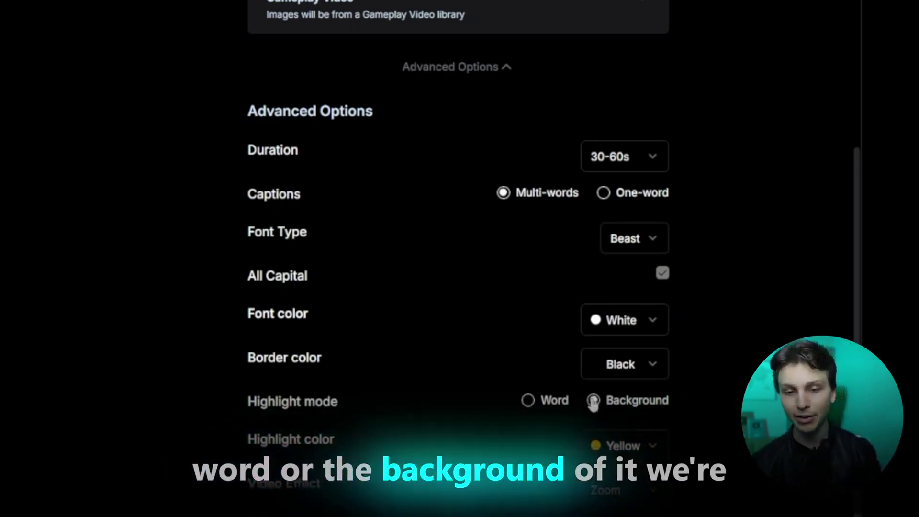
pyautogui.click(529, 401)
pyautogui.scroll(-5, 531, 388)
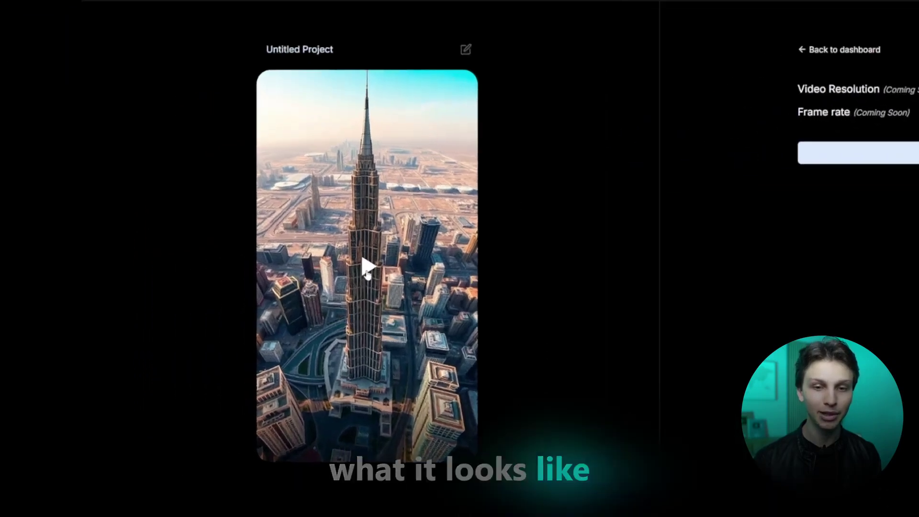
# Step: Play the finished tallest-buildings skyline video on its project page
pyautogui.click(226, 283)
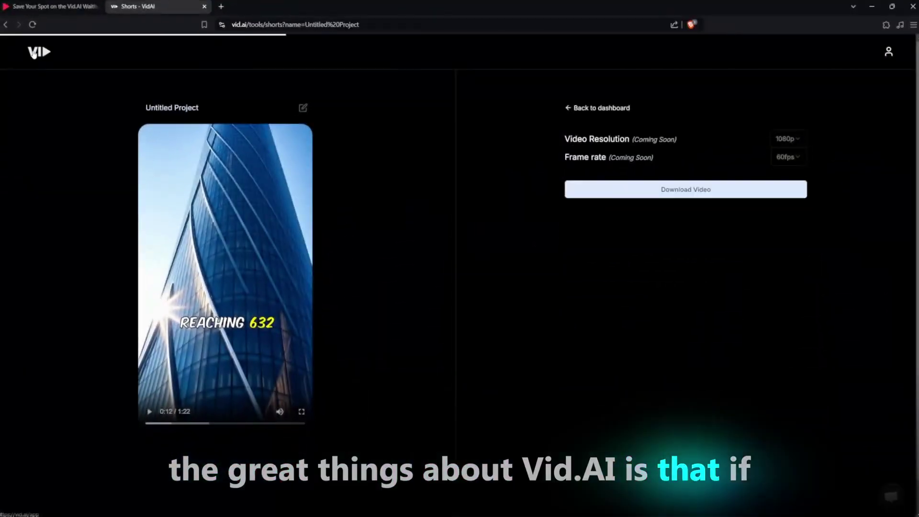
# Step: Start a new project using the Scary Stories prompt with the Adam voice
pyautogui.click(35, 52)
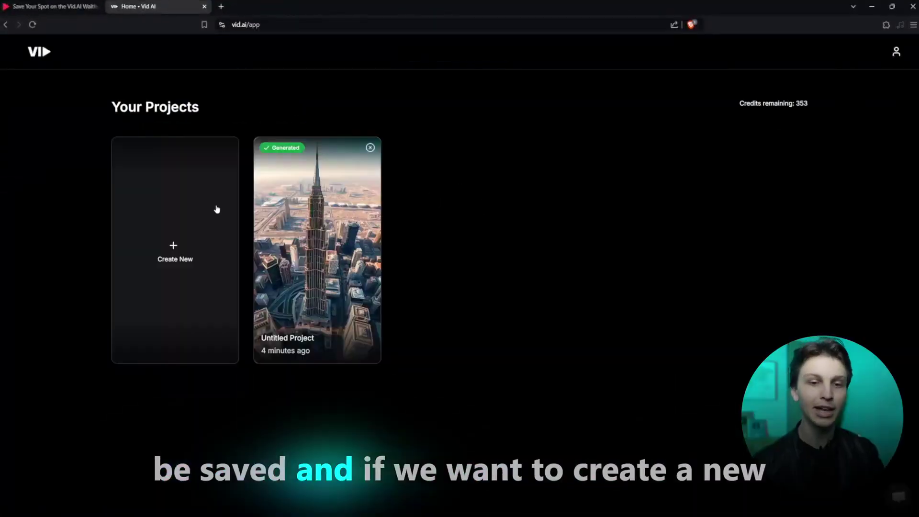
pyautogui.click(202, 225)
pyautogui.click(155, 143)
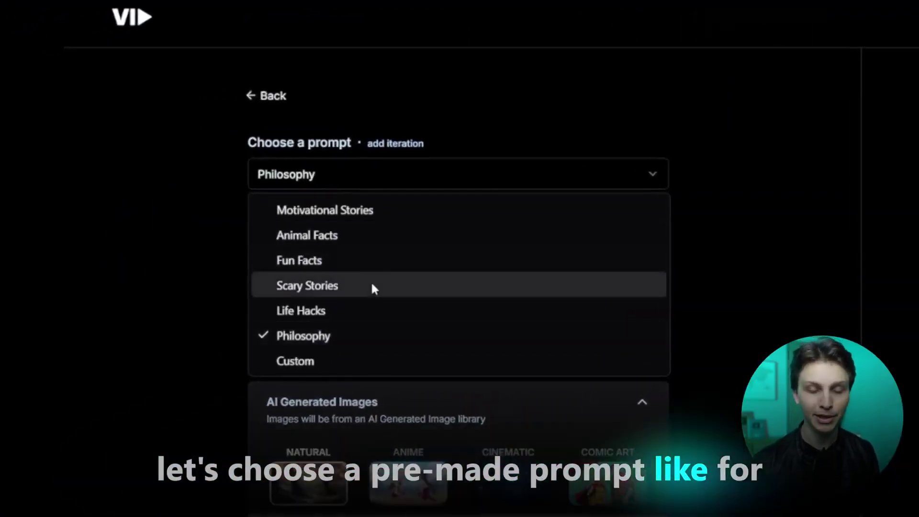
pyautogui.click(373, 287)
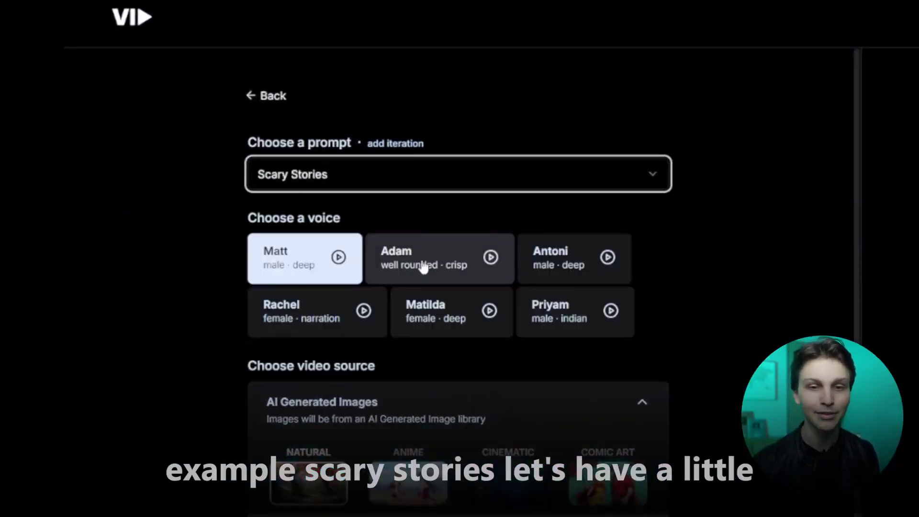
pyautogui.click(491, 260)
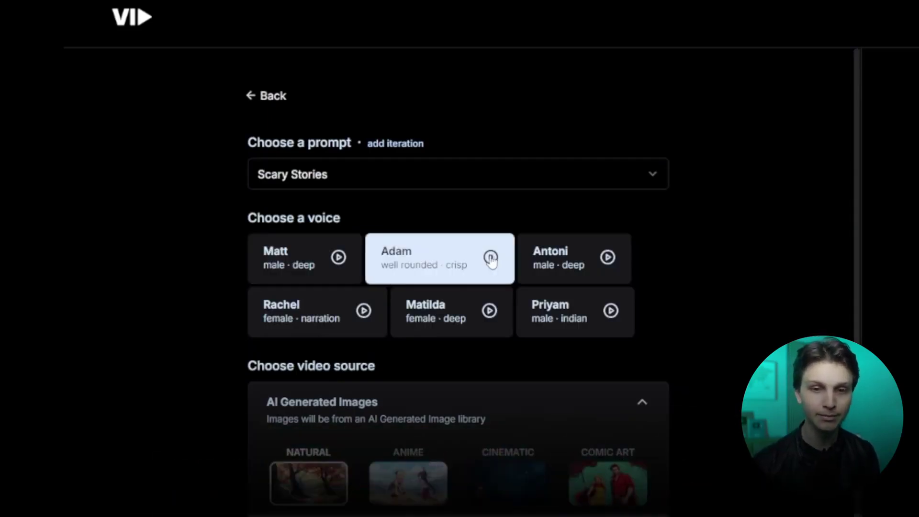
# Step: Choose the Cinematic image style and generate the scary story video
pyautogui.scroll(-6, 492, 258)
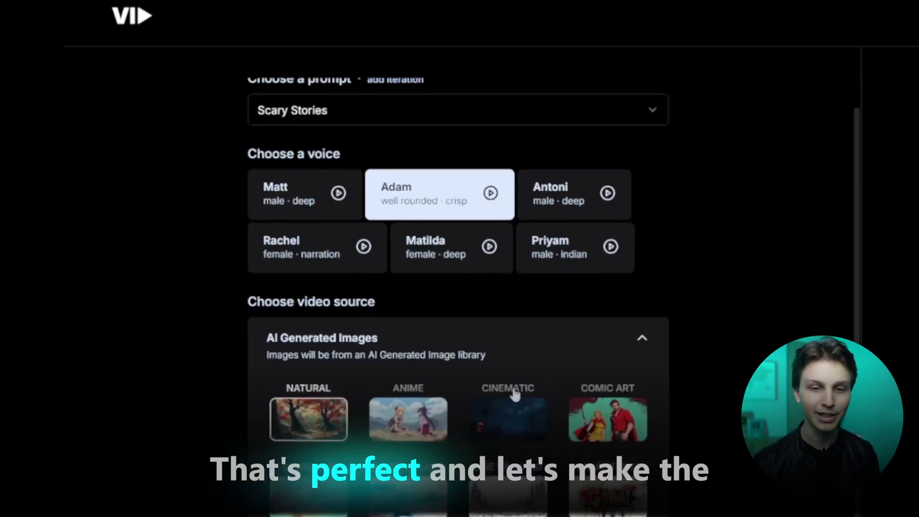
pyautogui.click(512, 199)
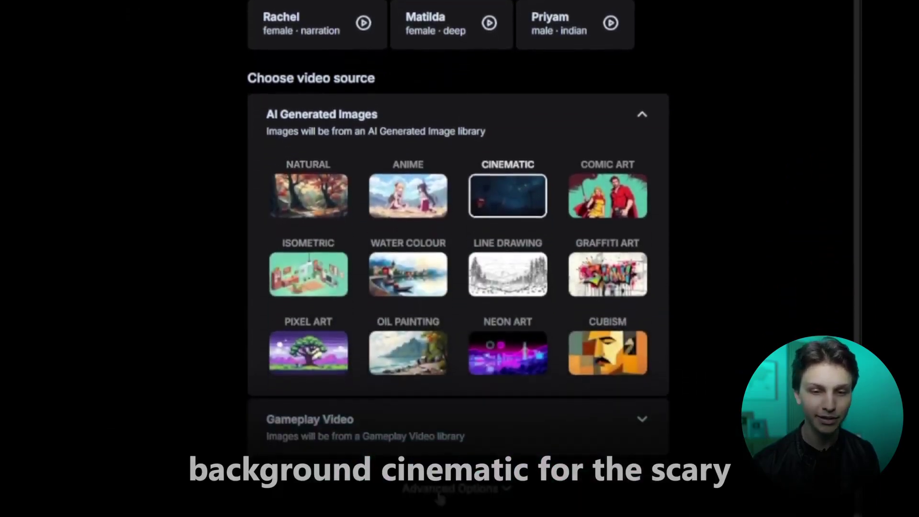
pyautogui.scroll(-5, 478, 258)
pyautogui.click(436, 330)
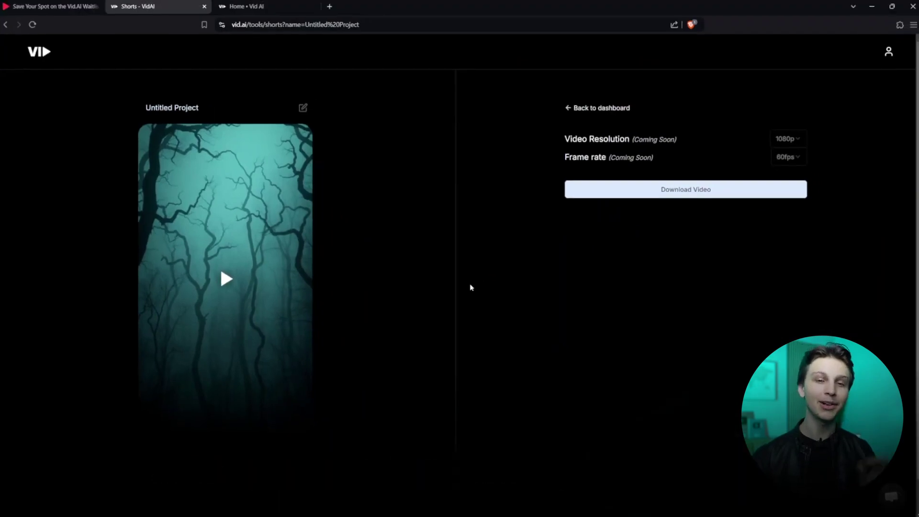
# Step: Play the scary-story short, pause it at 0:17, and return to Your Projects
pyautogui.click(227, 278)
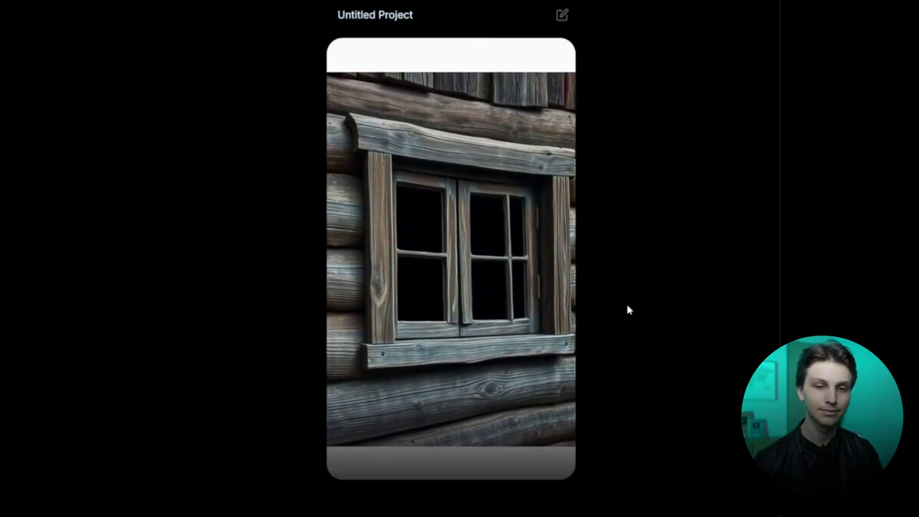
pyautogui.click(502, 280)
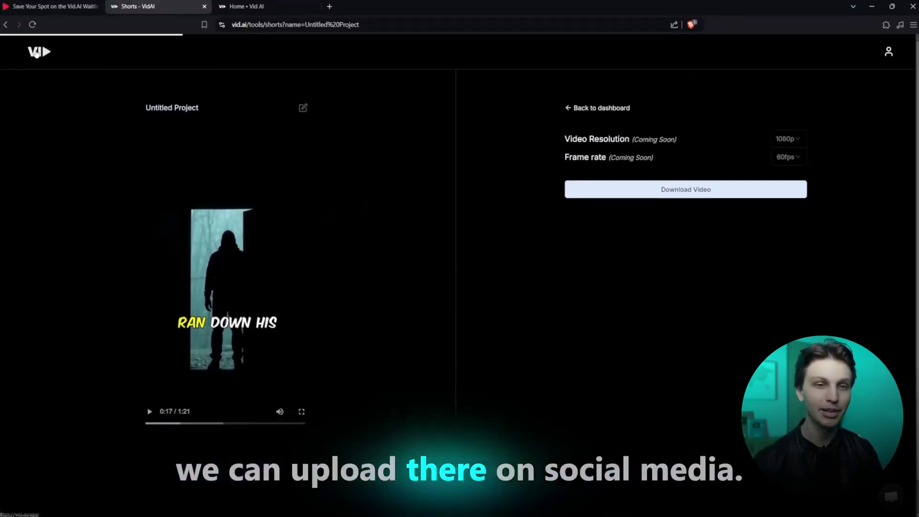
pyautogui.click(36, 52)
# Step: Create a project with Custom prompt 'Funny texting story' over Subway Surfers gameplay footage
pyautogui.click(199, 285)
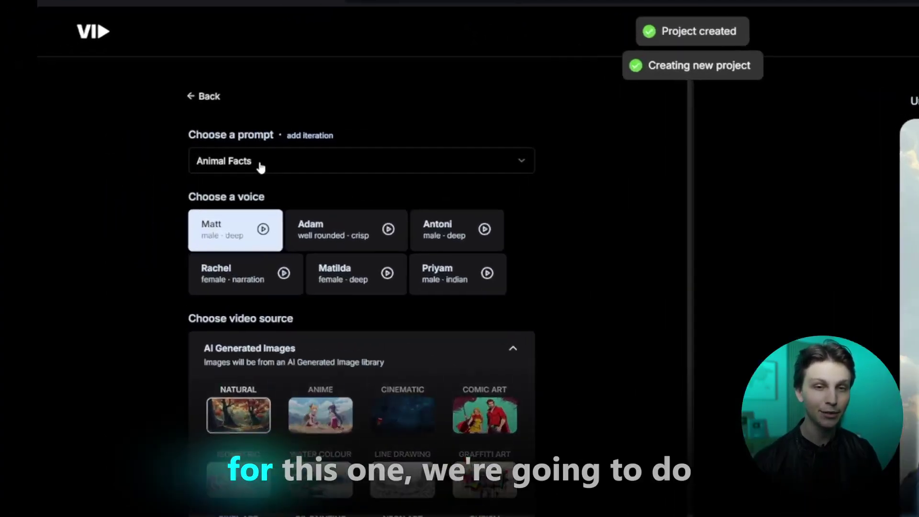
pyautogui.click(258, 161)
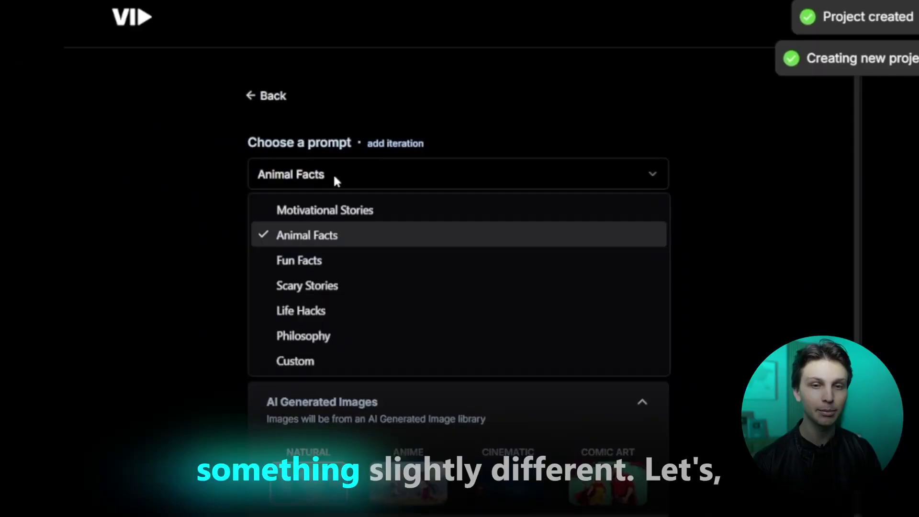
pyautogui.click(301, 361)
pyautogui.write('F')
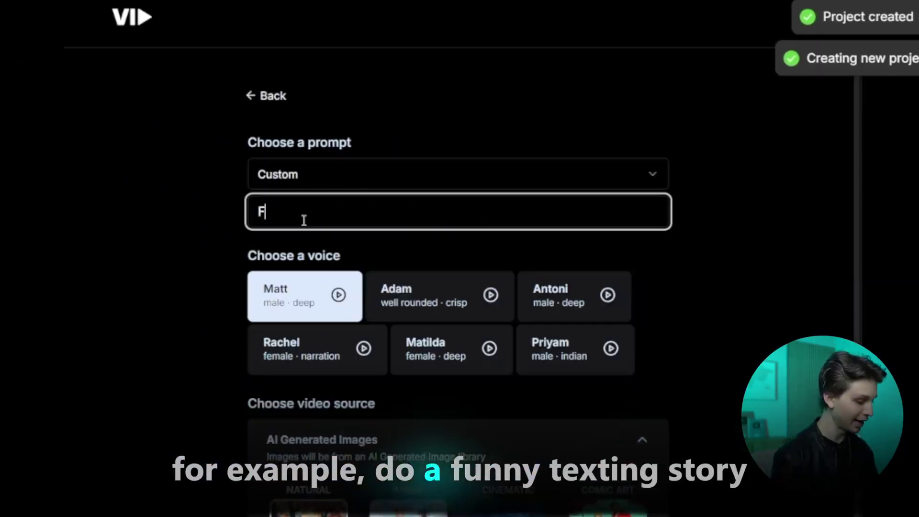
pyautogui.write('unny texting story')
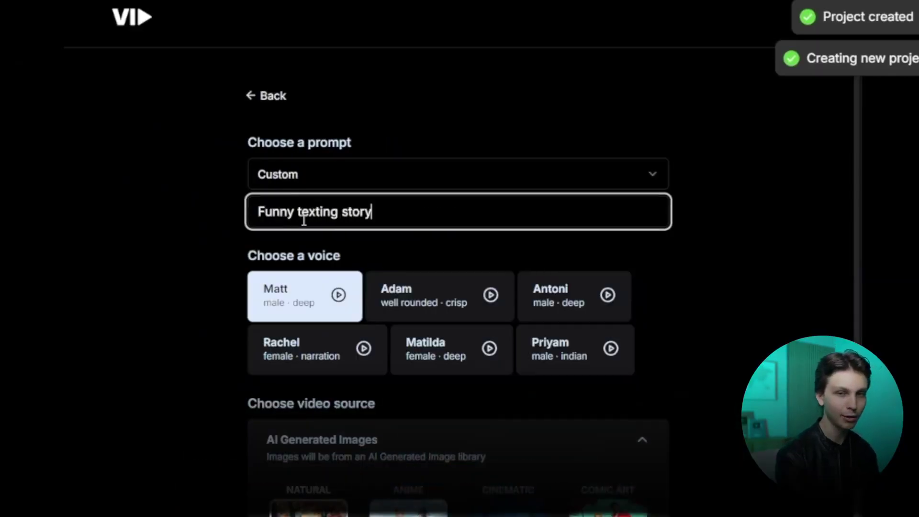
pyautogui.scroll(-6, 335, 287)
pyautogui.click(335, 443)
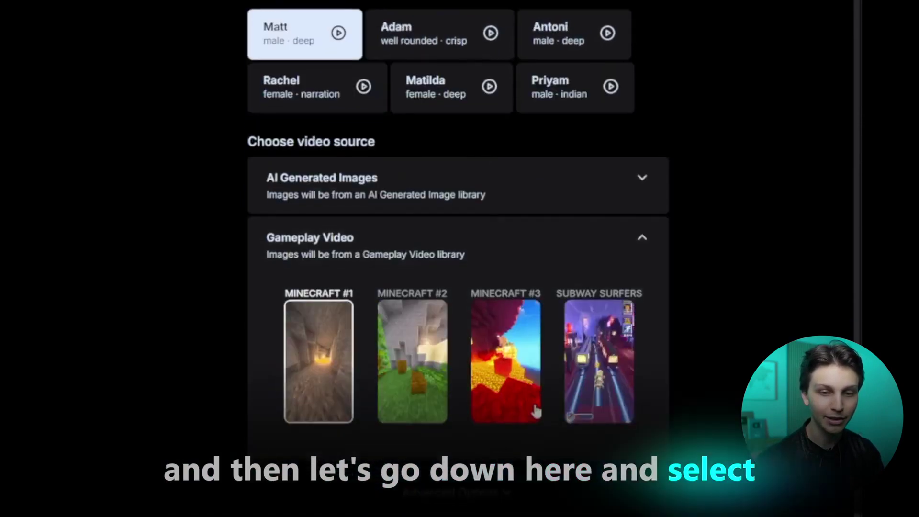
pyautogui.click(598, 360)
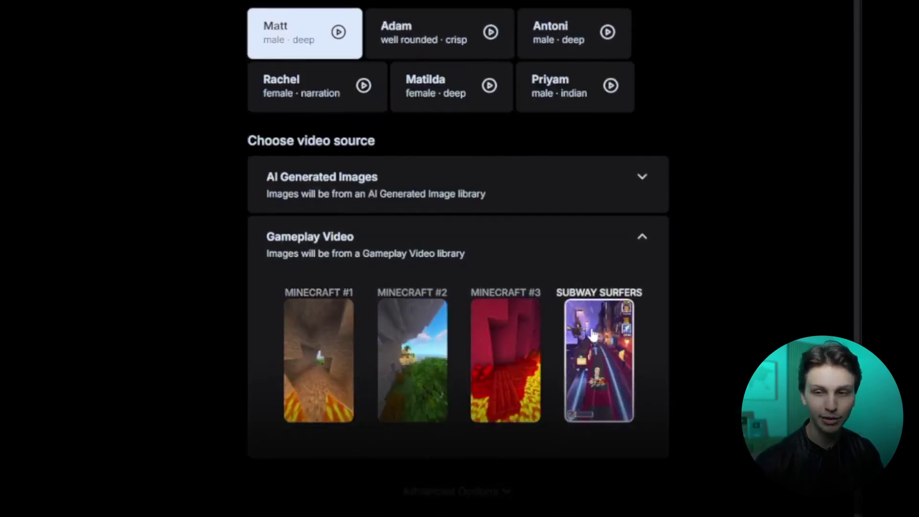